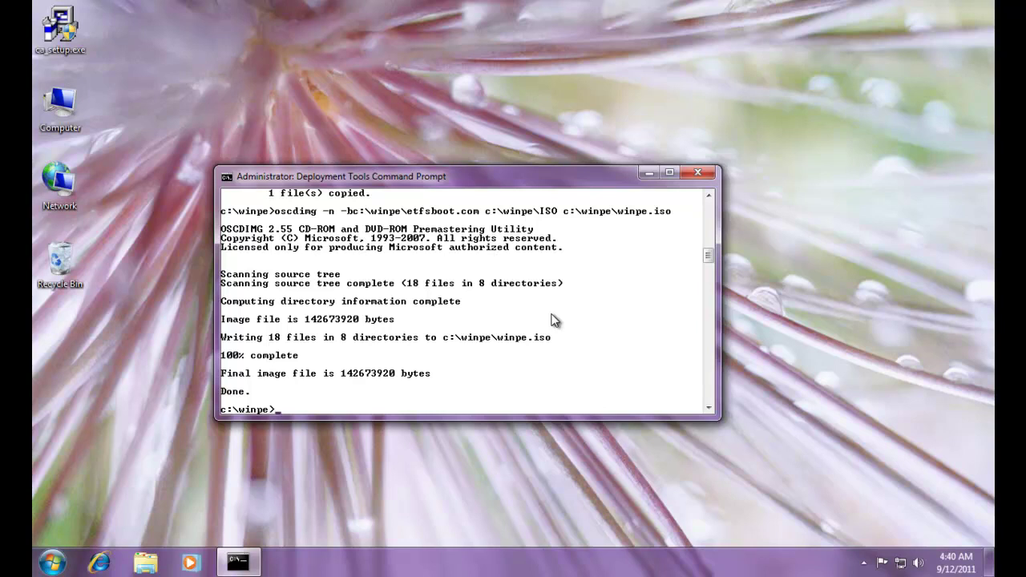
# Navigate from winpe to C:\Windows\System32\sysprep and list its contents
pyautogui.write('cd ..')
pyautogui.press('Return')
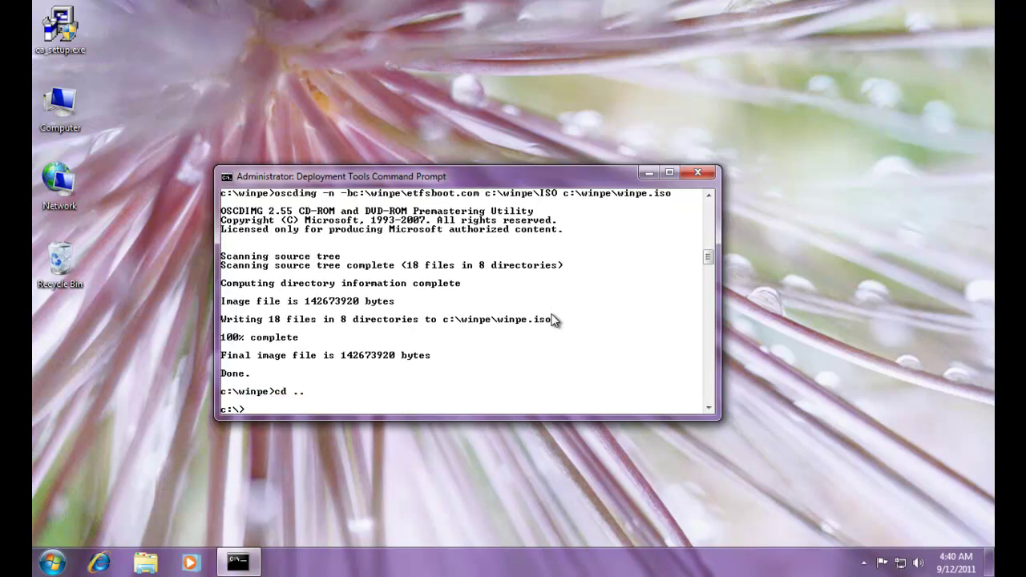
pyautogui.write('cd windows')
pyautogui.press('Return')
pyautogui.write('cd ')
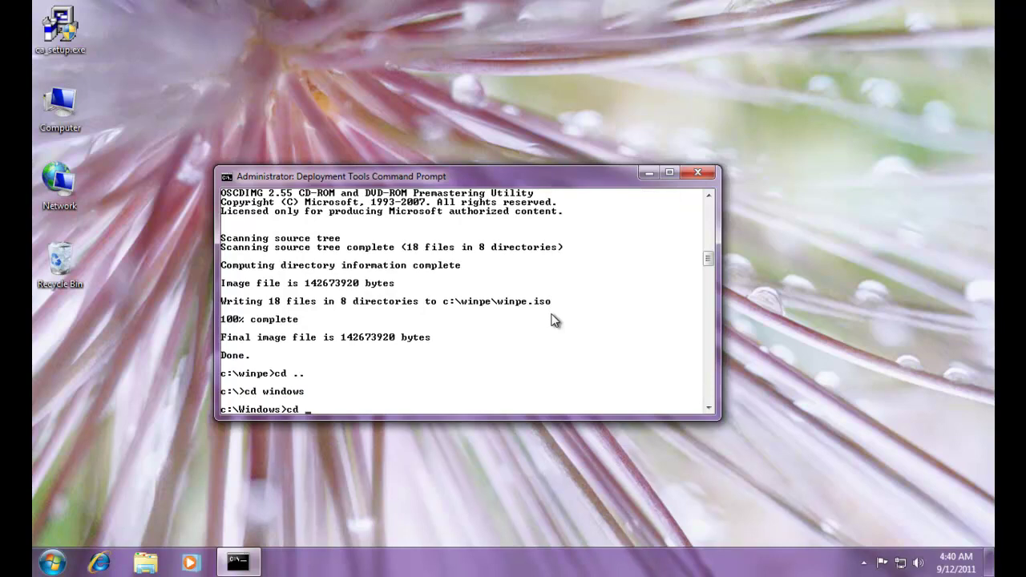
pyautogui.write('System32')
pyautogui.press('Return')
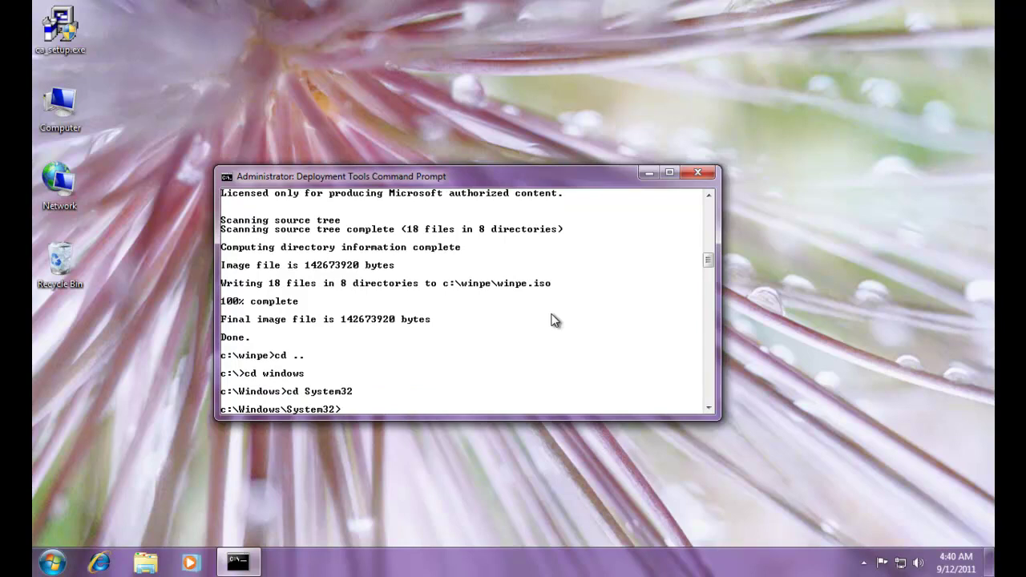
pyautogui.write('cd sysprep')
pyautogui.press('Return')
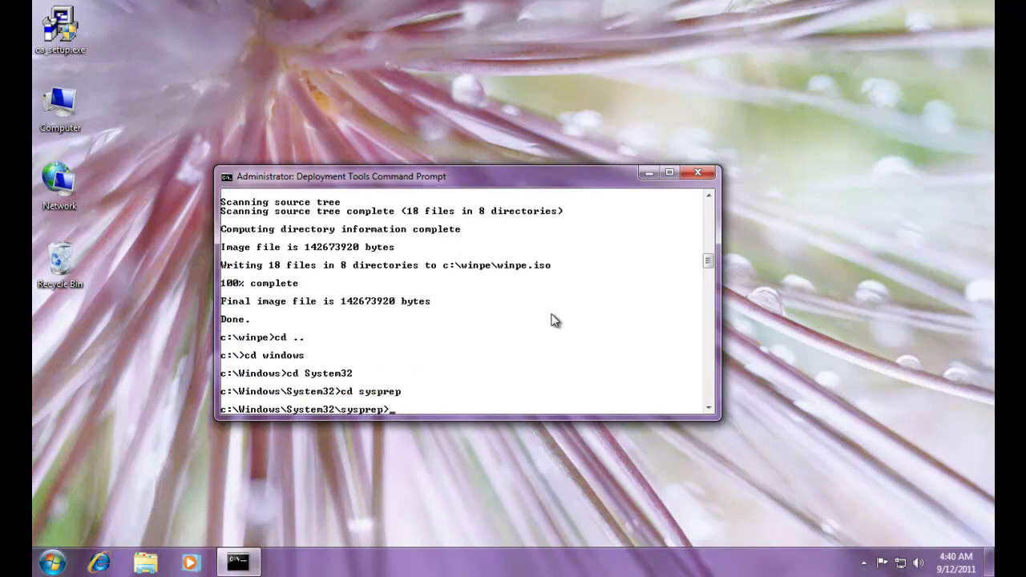
pyautogui.write('dir')
pyautogui.press('Return')
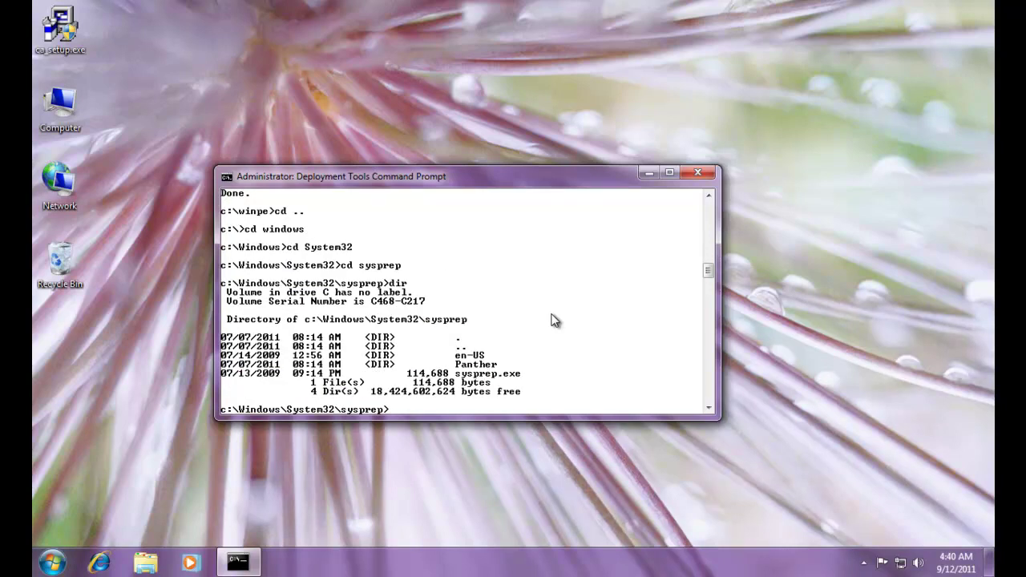
# From System32, list entries matching syspre* then sysp*, and return into the sysprep folder
pyautogui.write('cd ..')
pyautogui.press('Return')
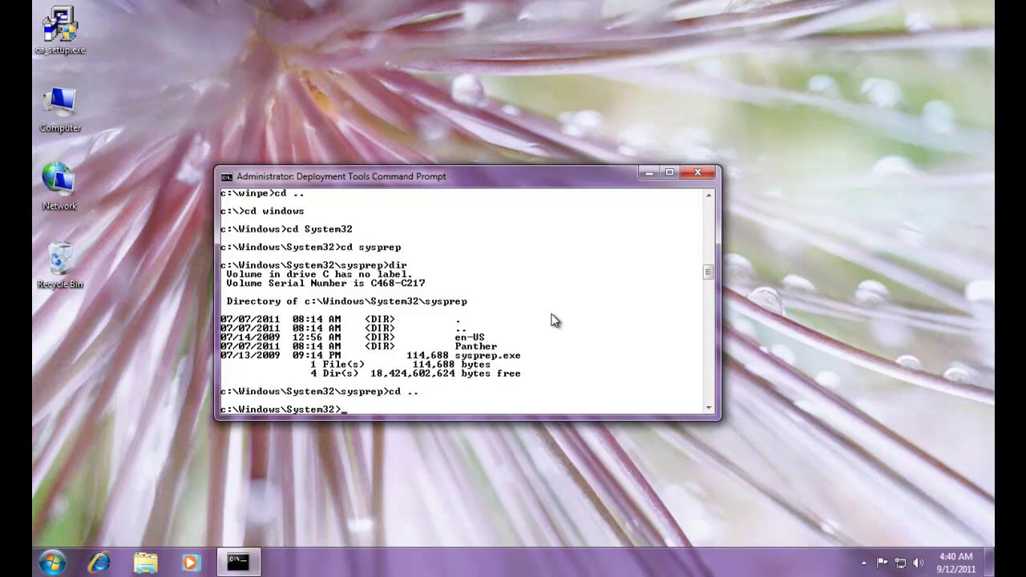
pyautogui.write('dir syspre*')
pyautogui.press('Return')
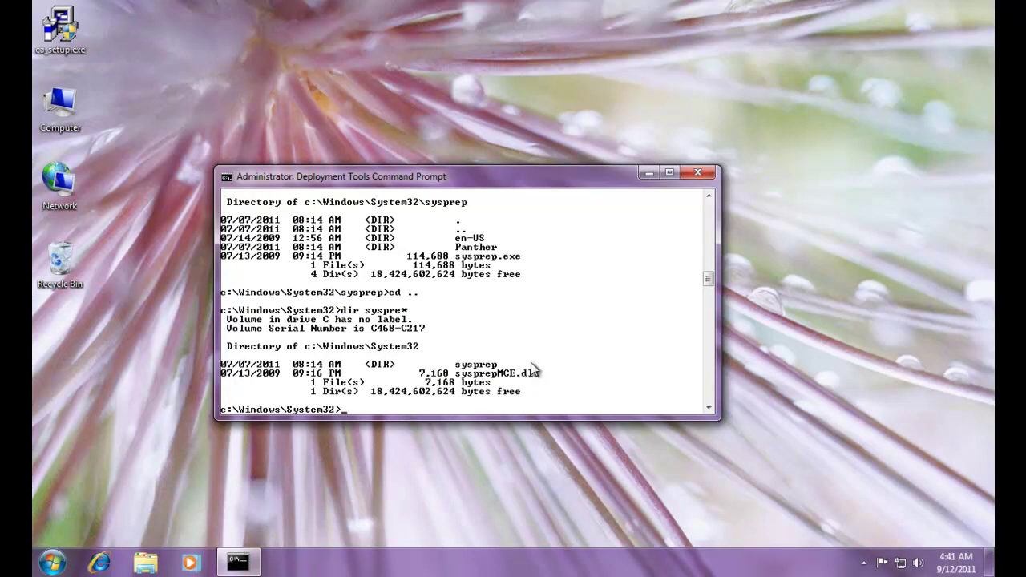
pyautogui.press('Up')
pyautogui.press('BackSpace')
pyautogui.press('BackSpace')
pyautogui.press('Return')
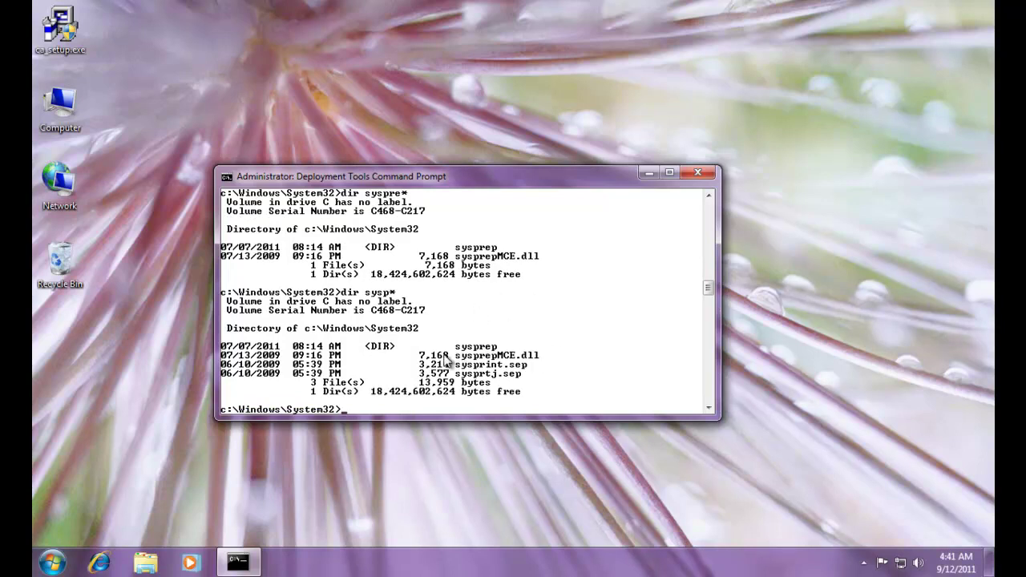
pyautogui.write('cd sysprep')
pyautogui.press('Return')
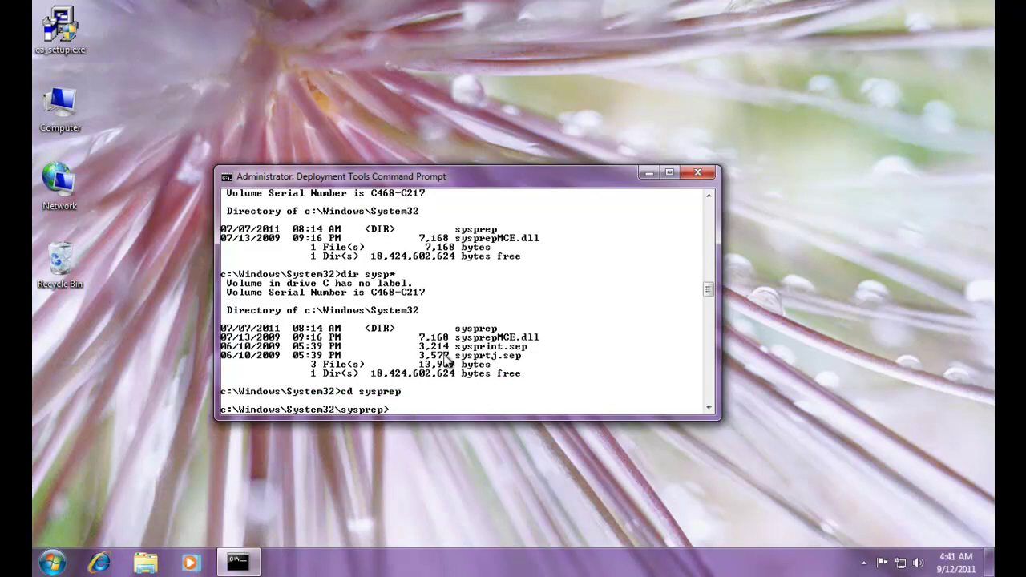
# Clear the console, list the sysprep folder showing sysprep.exe, and type sysprep /generalize
pyautogui.write('cls')
pyautogui.press('Return')
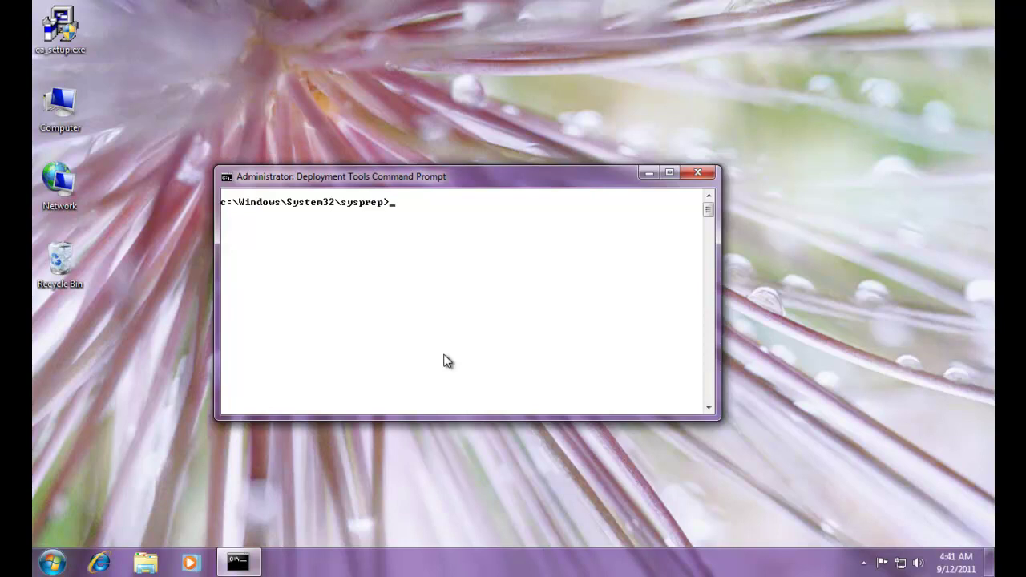
pyautogui.write('dir')
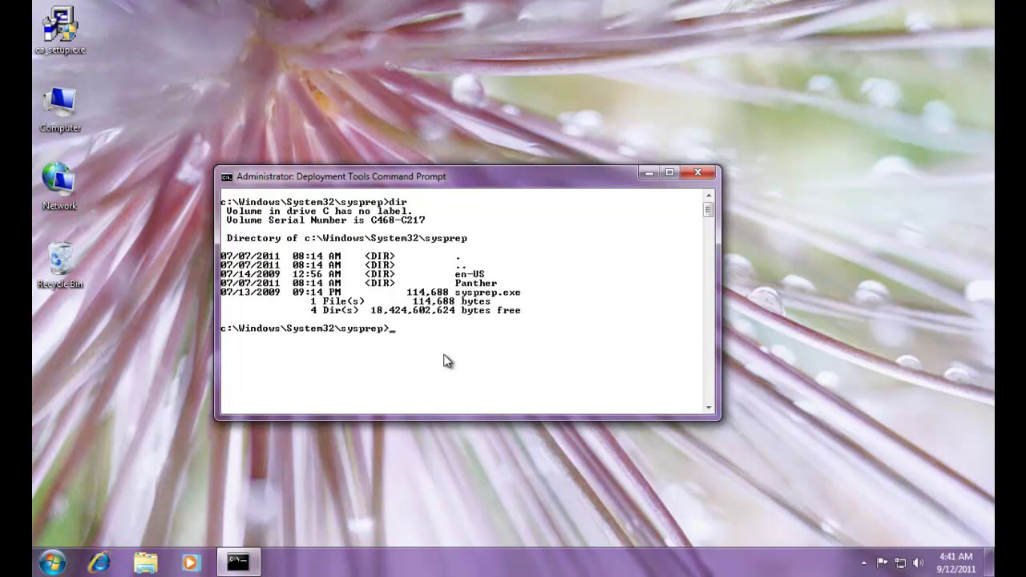
pyautogui.write('sysprep')
pyautogui.write('/generalize')
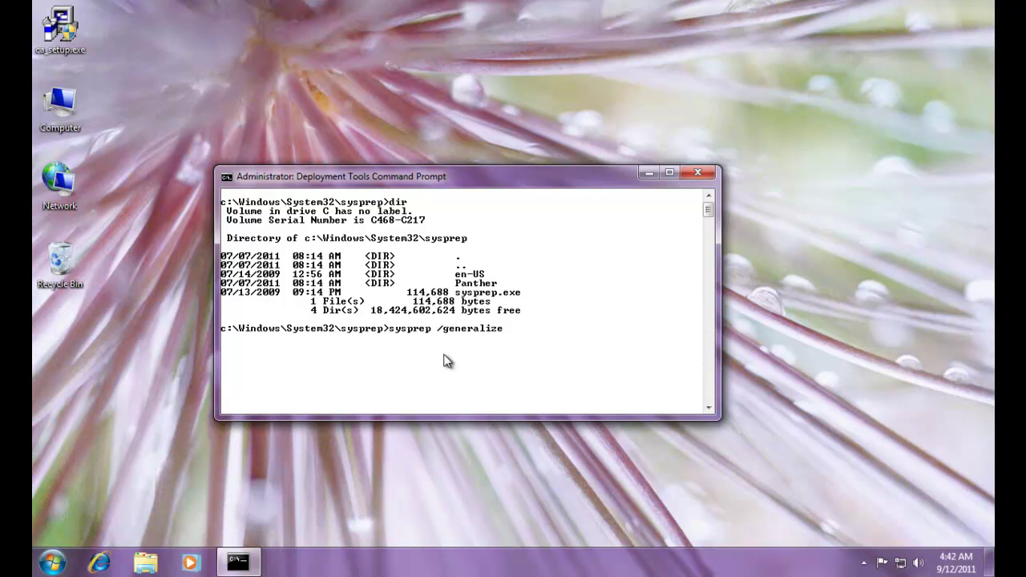
# Append /oobe to the command and remove the extra space before it
pyautogui.write('/oobe')
pyautogui.press('BackSpace')
# Run sysprep /generalize /oobe so the machine reboots into Windows setup
pyautogui.press('Return')
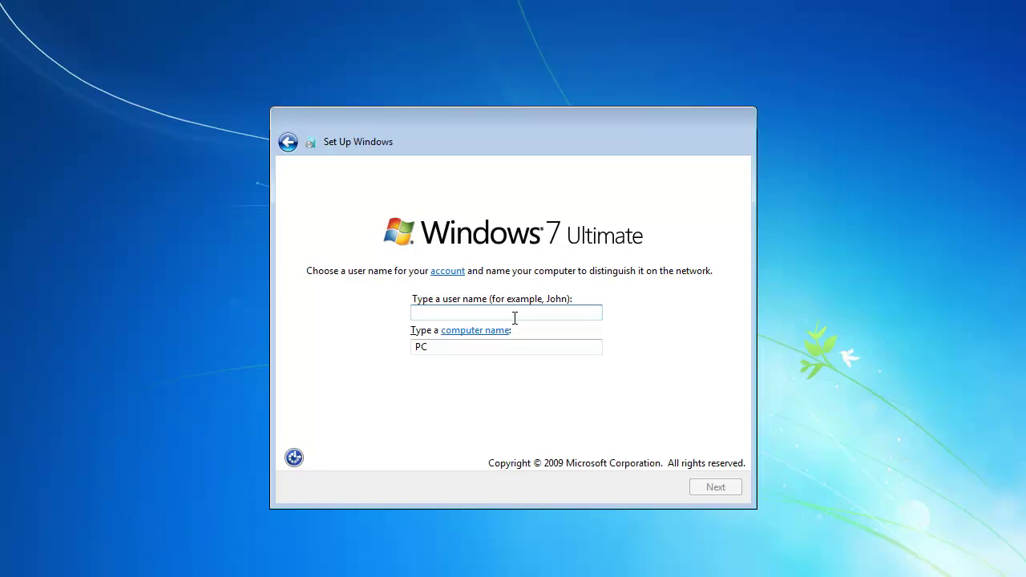
# Enter the new user name and replace the computer name with CylonBaseShip
pyautogui.write('GaiusBalt')
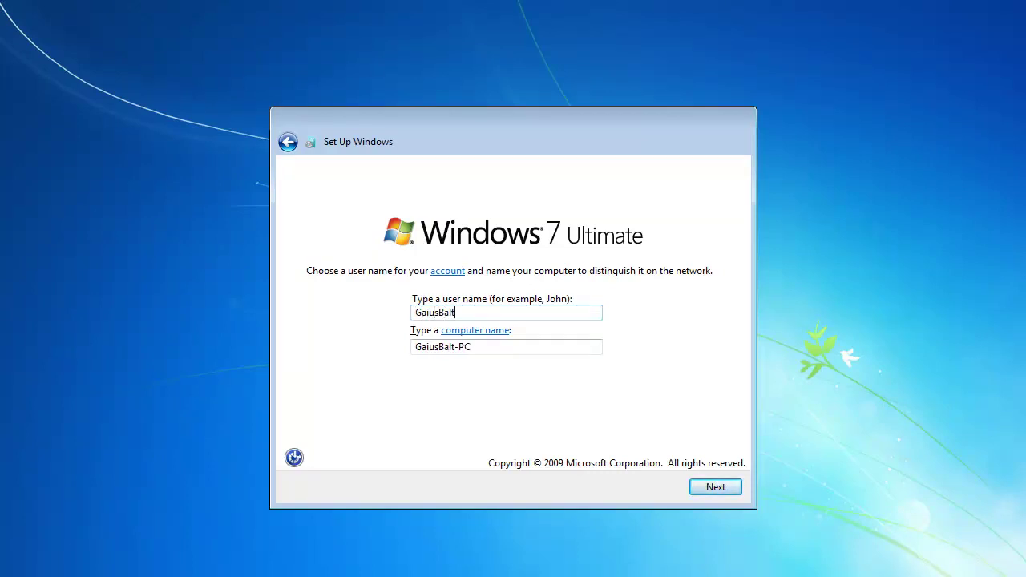
pyautogui.write('ar')
pyautogui.click(413, 346)
pyautogui.moveTo(495, 348); pyautogui.dragTo(368, 348)
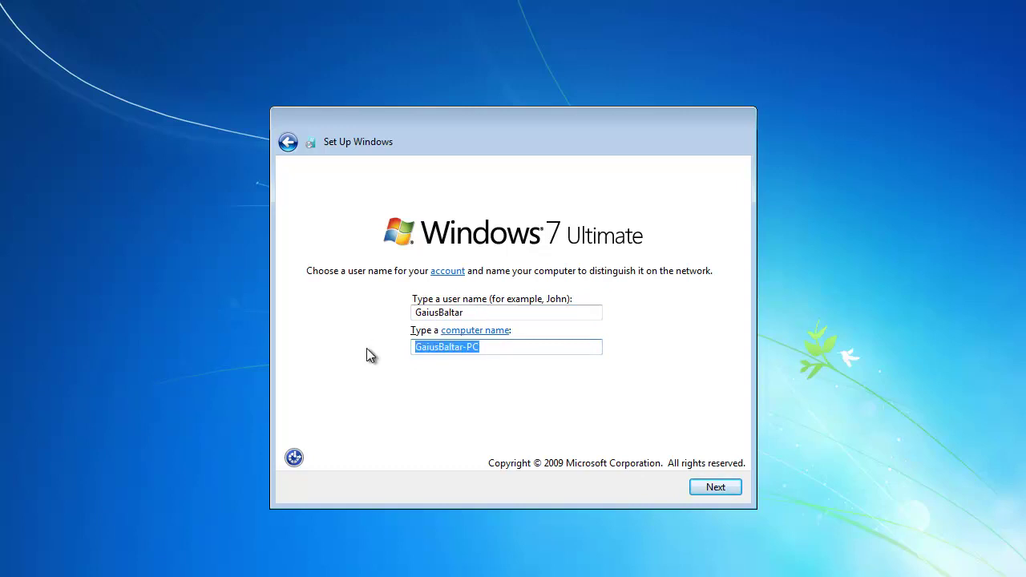
pyautogui.write('CylonBaseShip')
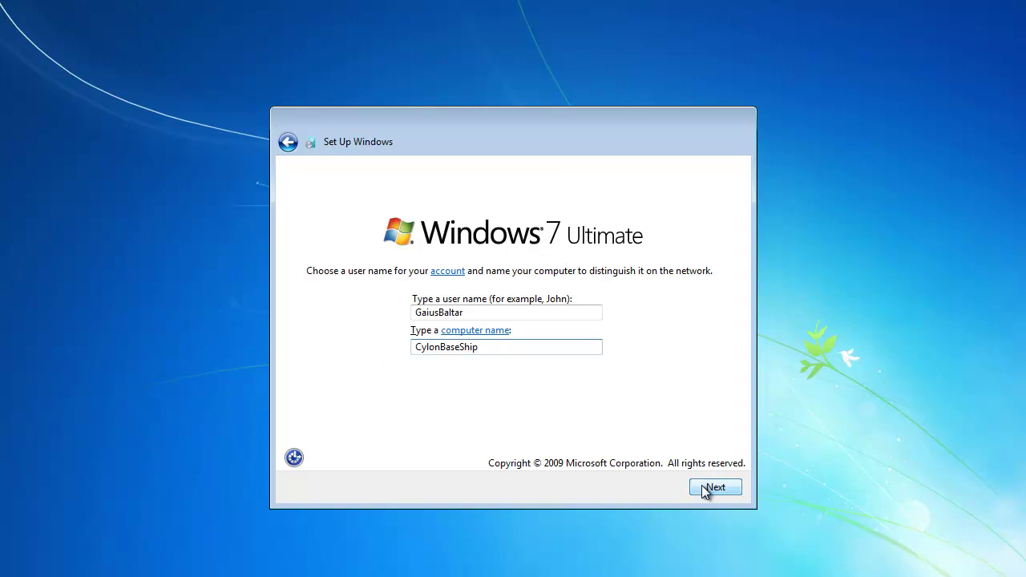
pyautogui.click(710, 488)
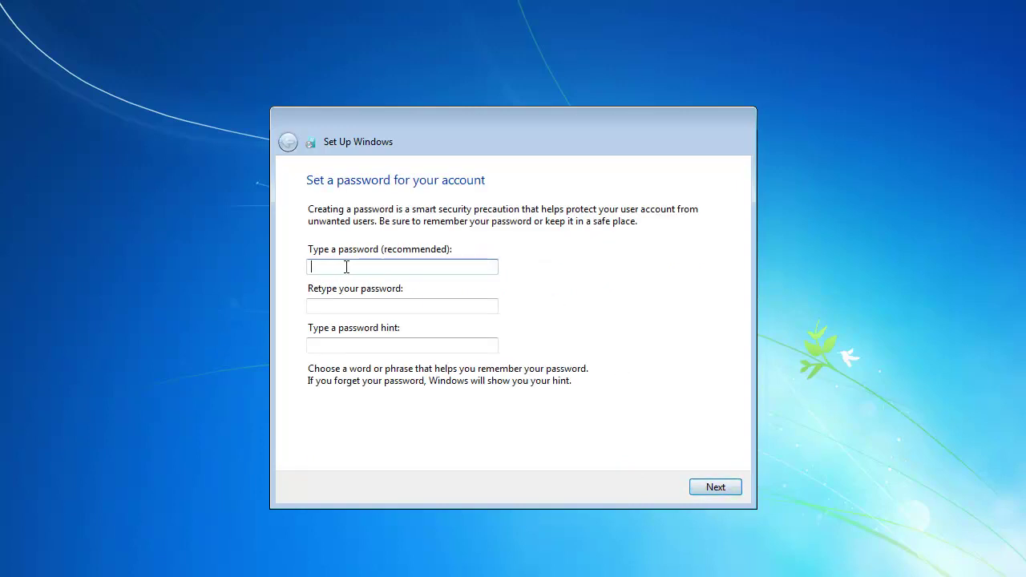
# Set the account password, confirm it, and add a password hint
pyautogui.write('password')
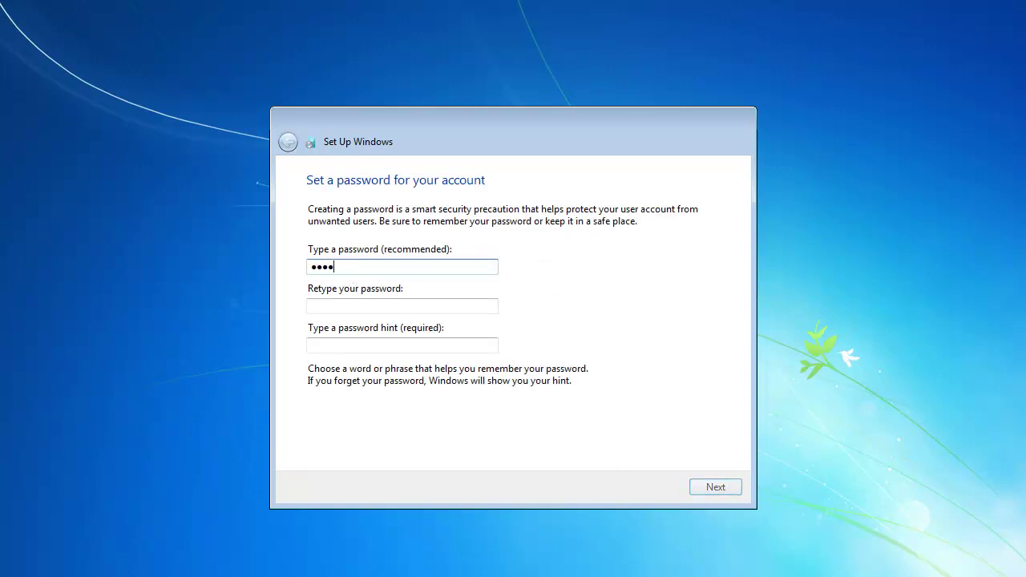
pyautogui.press('Tab')
pyautogui.write('password')
pyautogui.click(408, 348)
pyautogui.write('password')
pyautogui.click(709, 489)
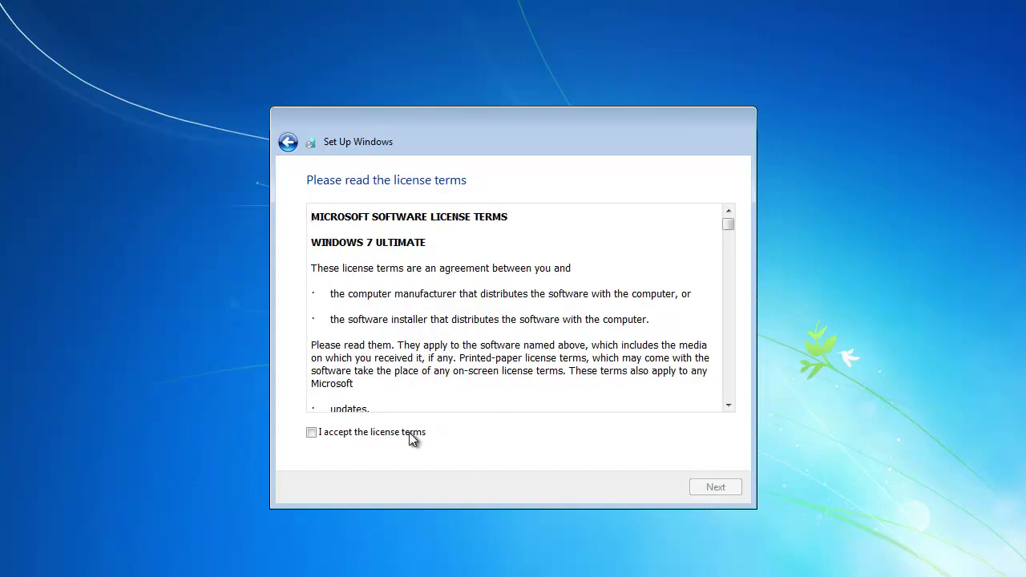
# Accept the license terms, choose Ask me later for updates, keep the time settings, pick Home network
pyautogui.click(409, 432)
pyautogui.click(716, 488)
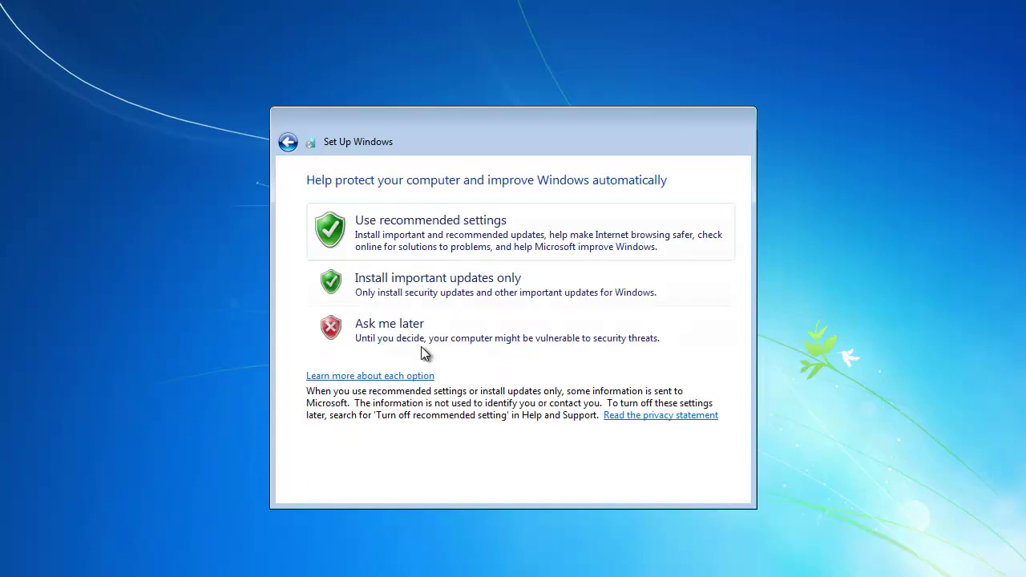
pyautogui.click(596, 306)
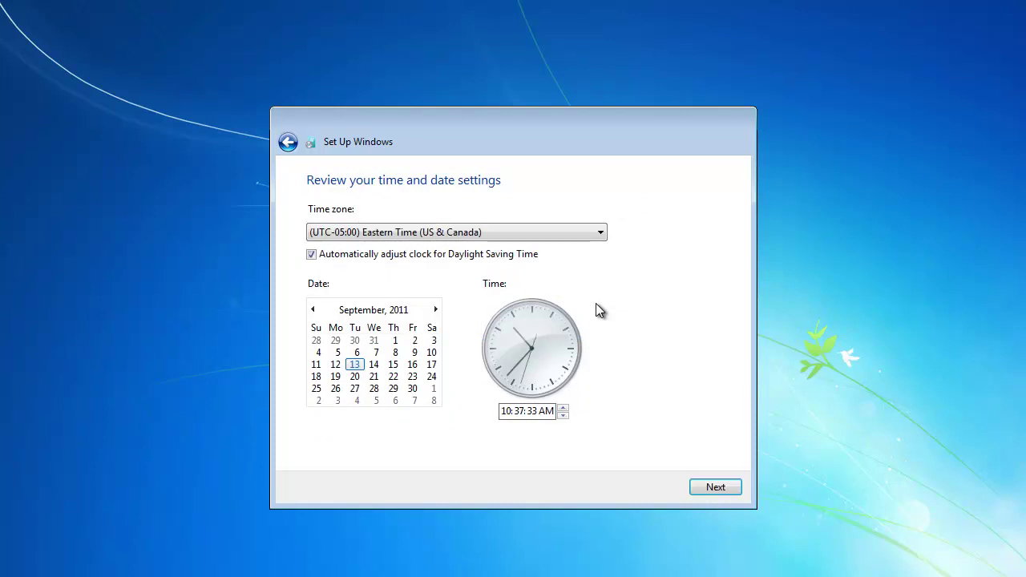
pyautogui.click(714, 488)
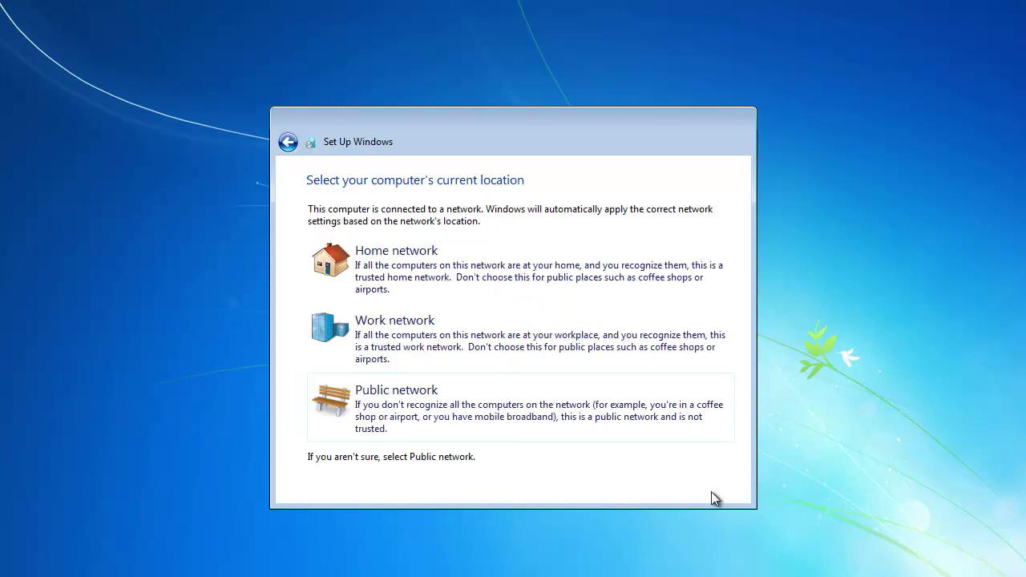
pyautogui.click(435, 266)
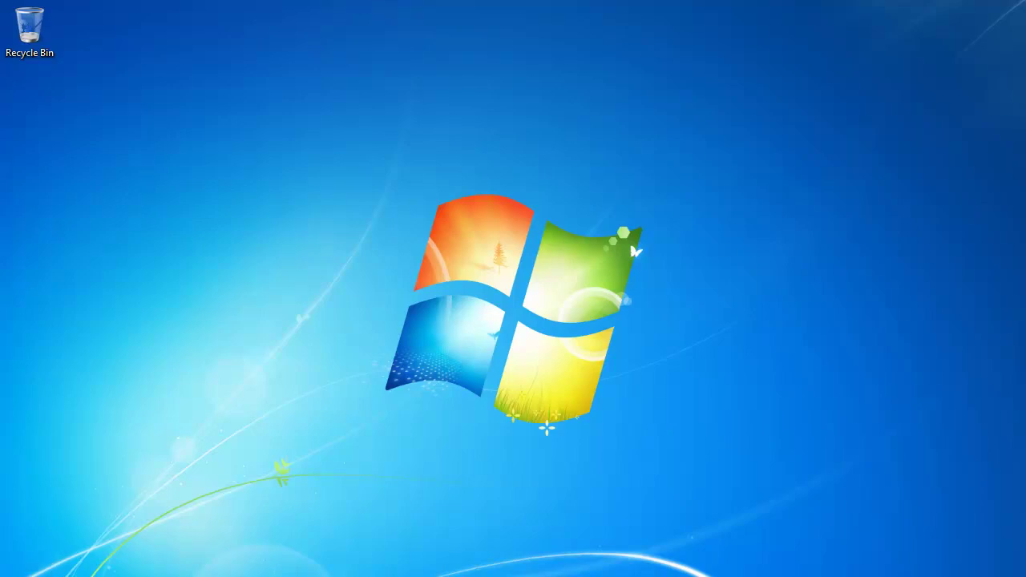
# Show the full All Programs list from the Start menu
pyautogui.click(16, 573)
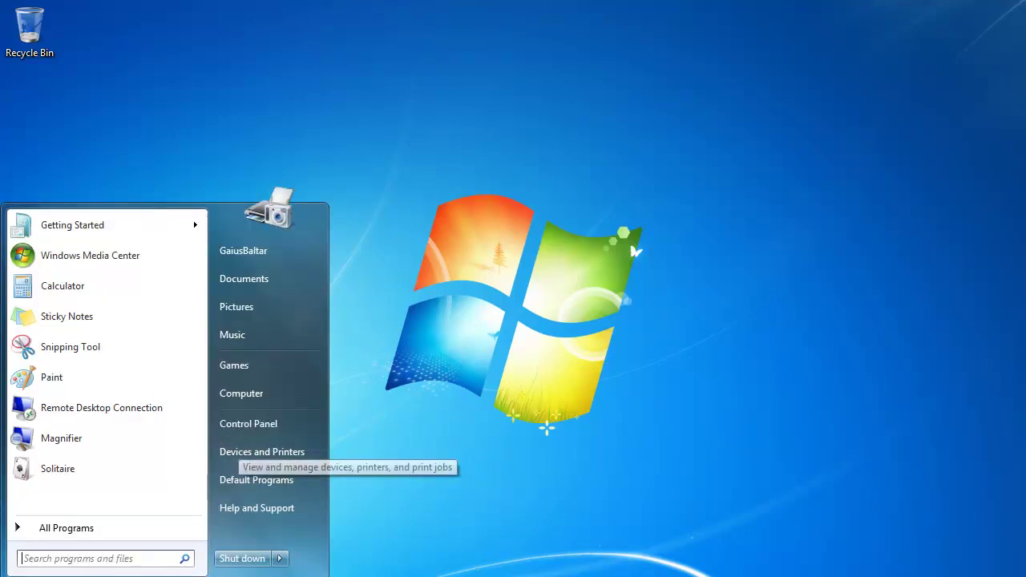
pyautogui.press('Escape')
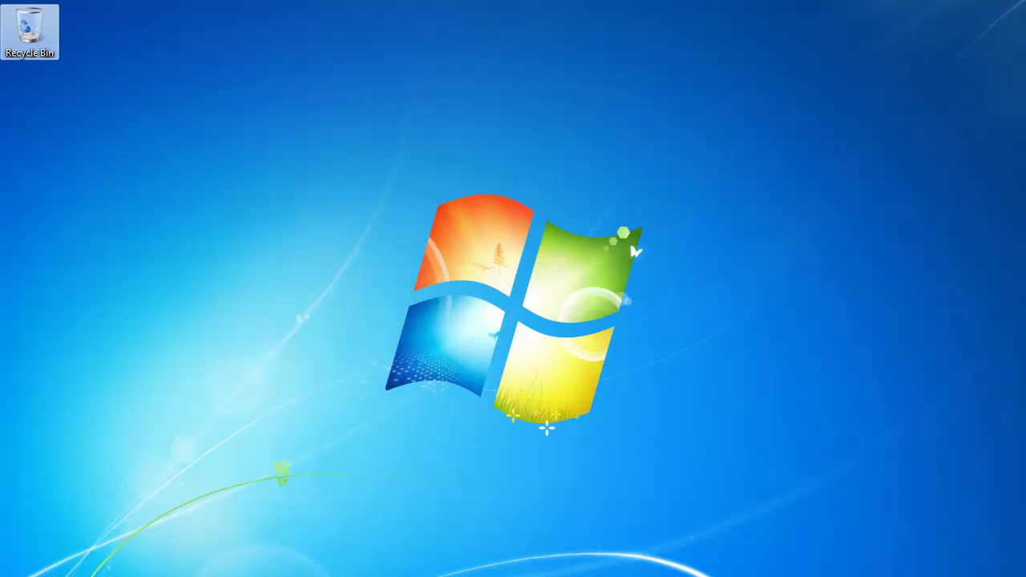
pyautogui.click(16, 573)
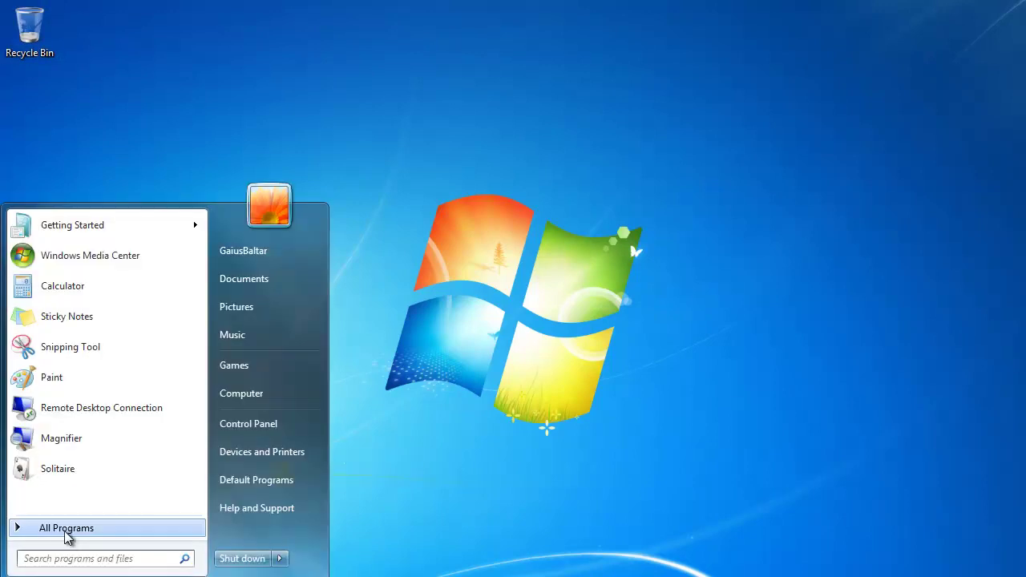
pyautogui.click(66, 529)
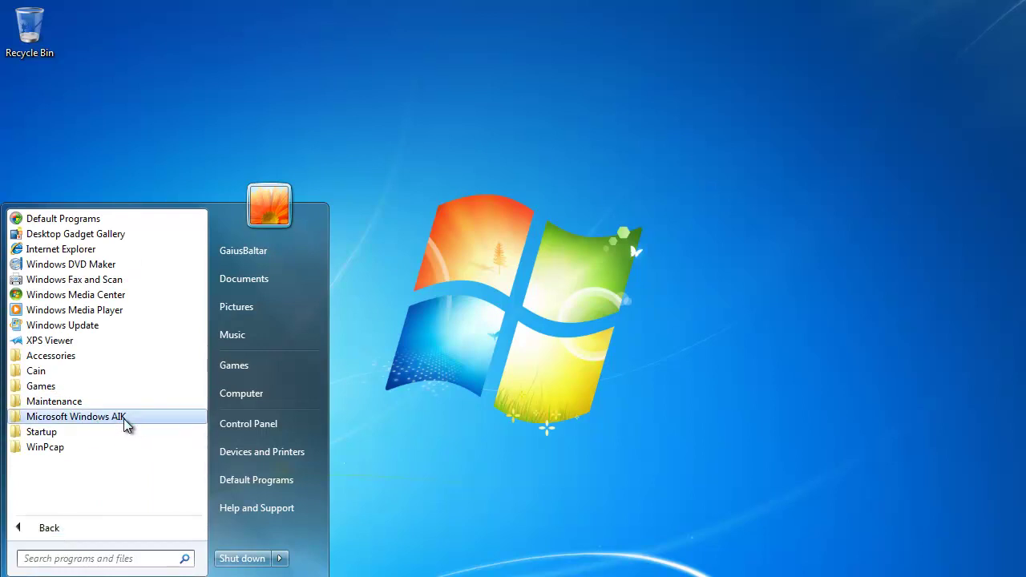
# Inspect the Microsoft Windows AIK and WinPcap folders, then expand the Cain folder
pyautogui.click(123, 418)
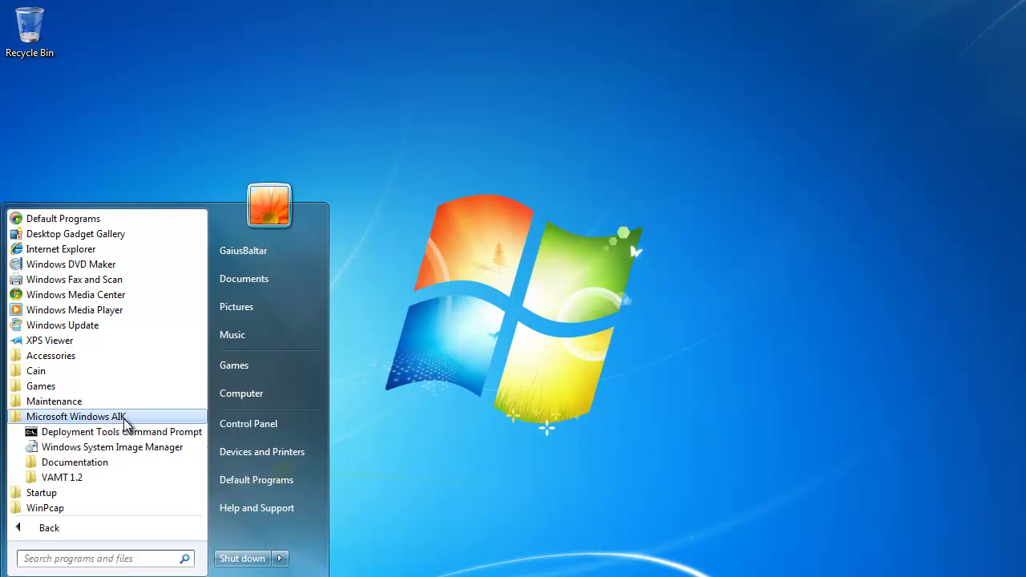
pyautogui.click(124, 418)
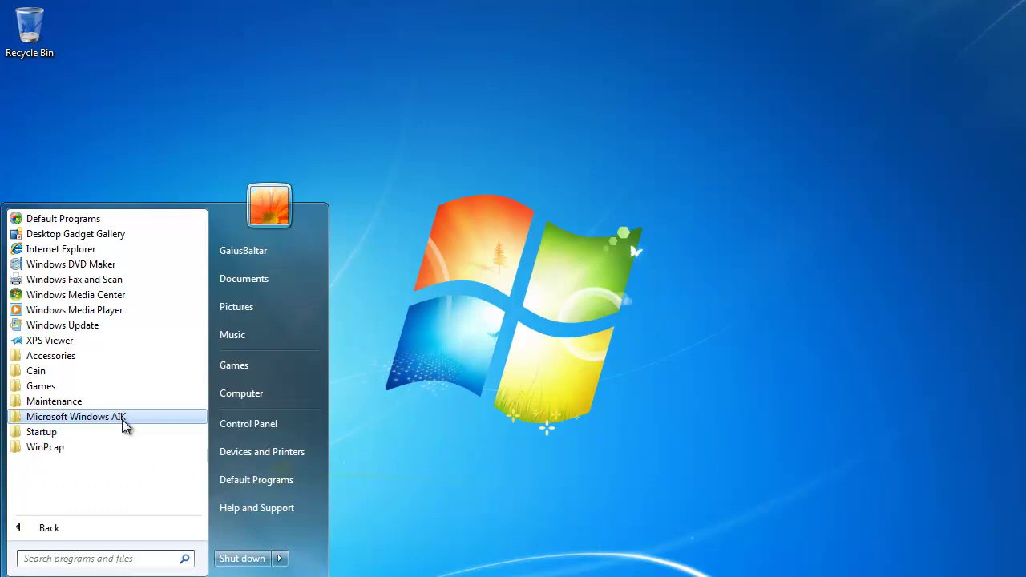
pyautogui.click(65, 449)
pyautogui.click(67, 450)
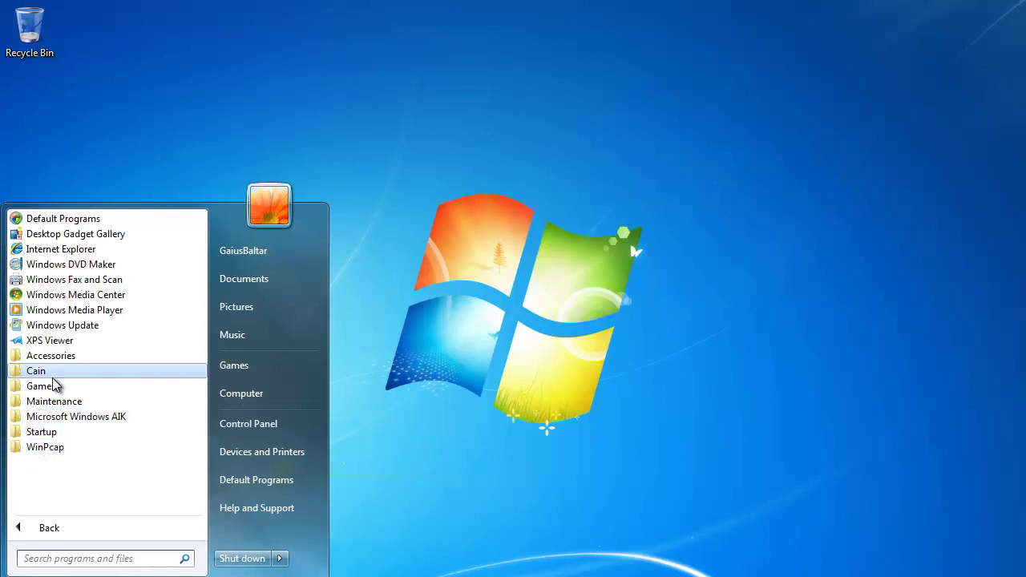
pyautogui.click(52, 370)
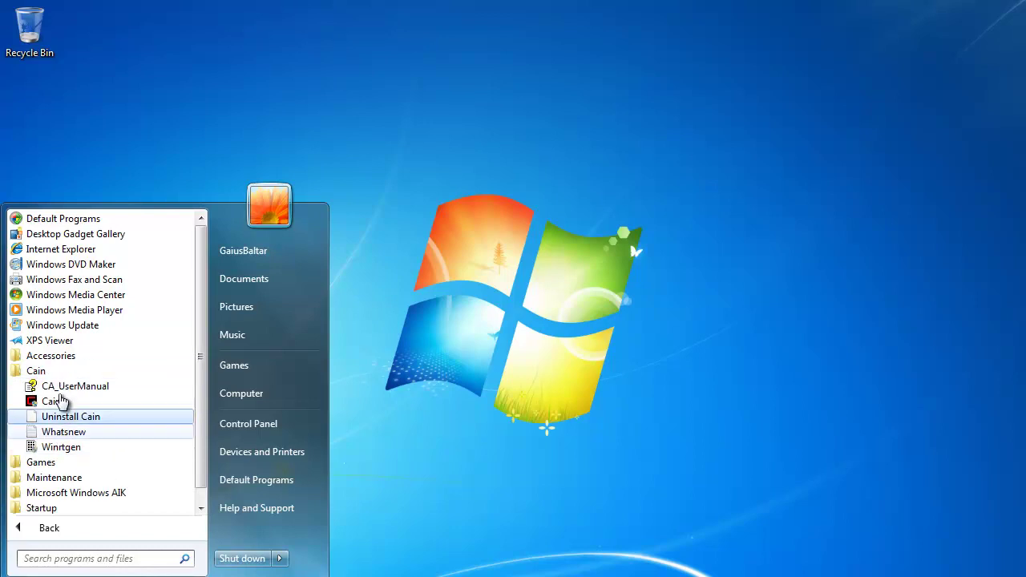